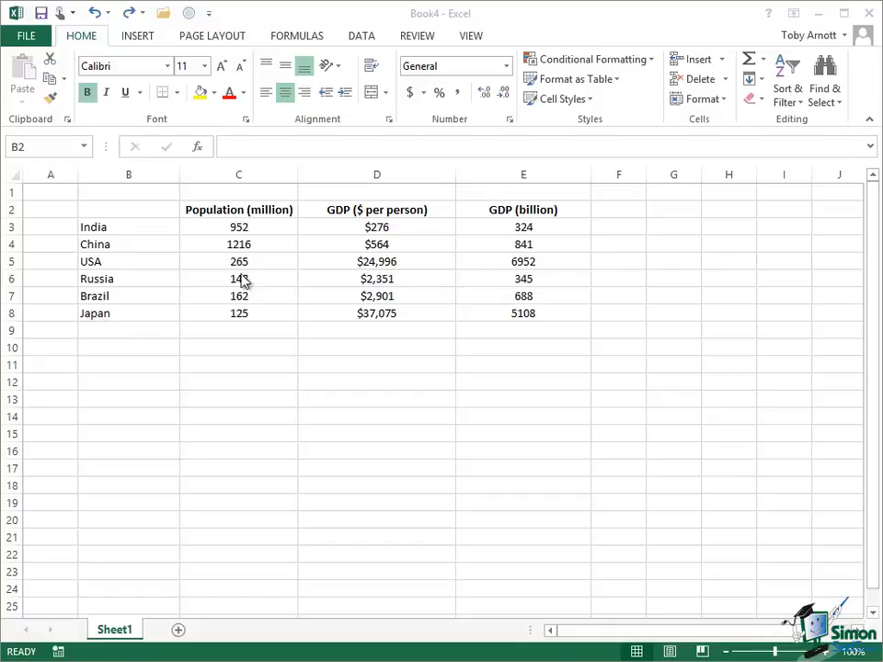
- Check India's values in C3:E3, then select the Population and GDP per person columns C2:D8
{"action": "left_click", "coordinate": [237, 227]}
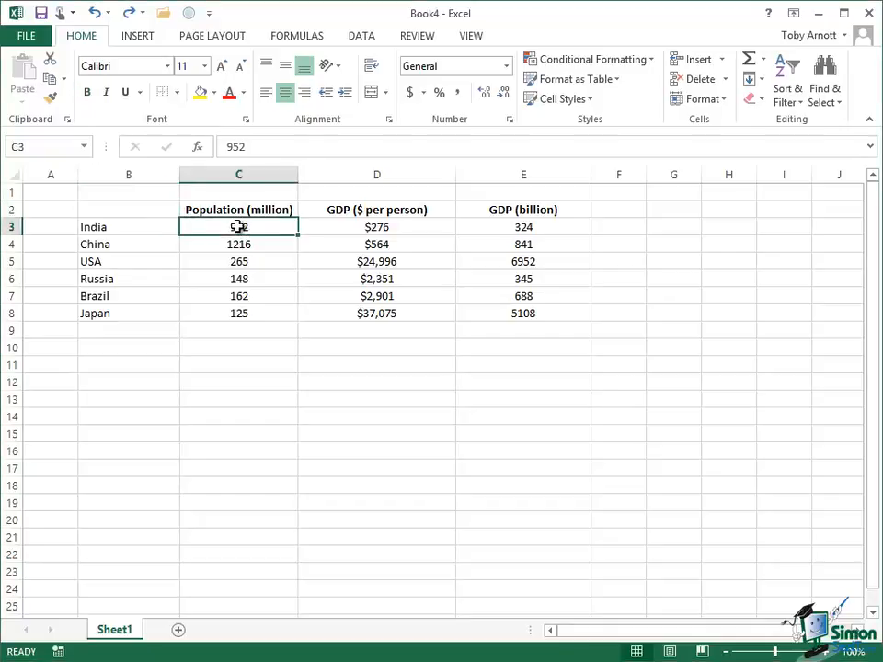
{"action": "left_click", "coordinate": [397, 229]}
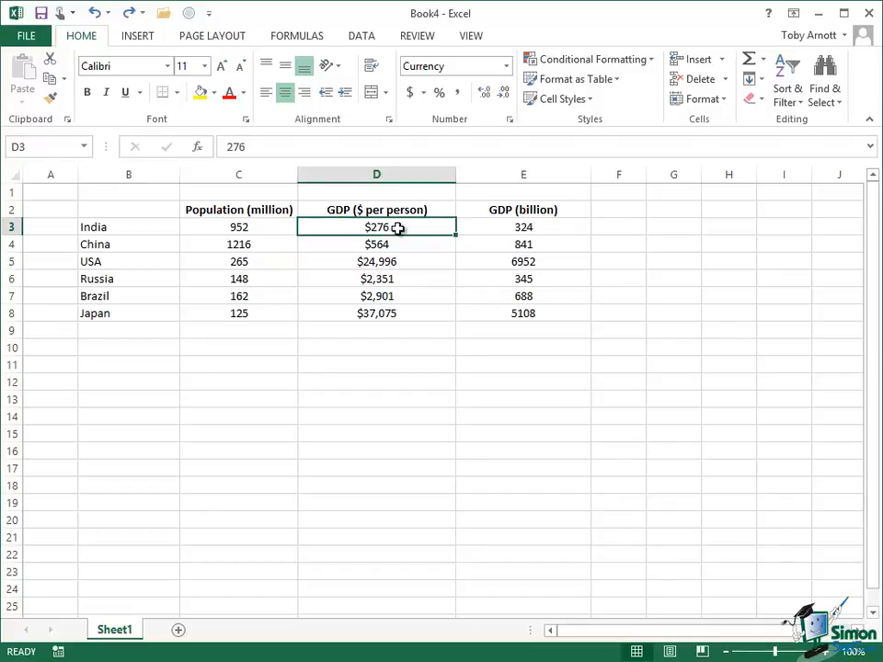
{"action": "left_click", "coordinate": [524, 228]}
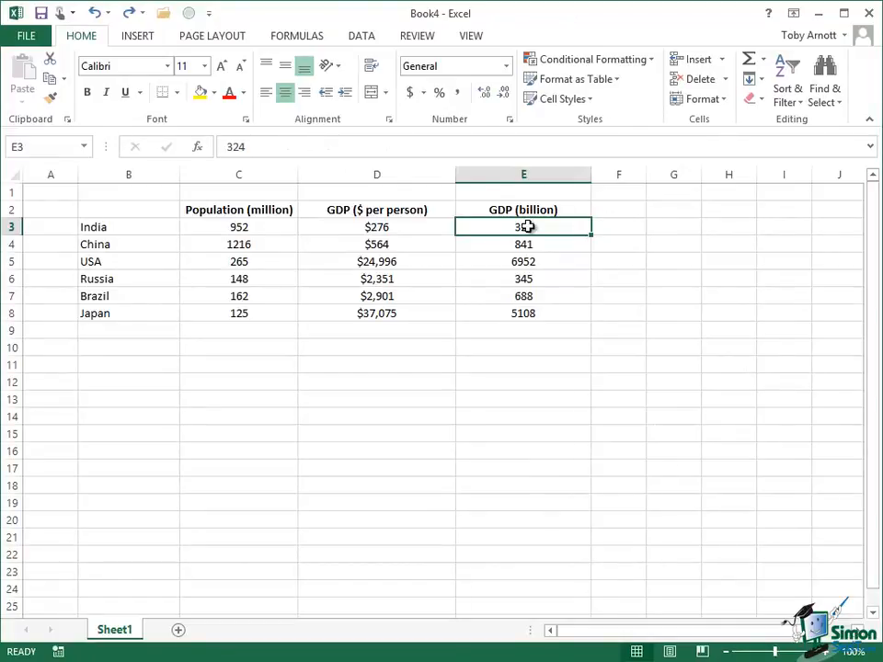
{"action": "left_click", "coordinate": [212, 210]}
{"action": "left_click_drag", "start_coordinate": [214, 221], "coordinate": [350, 317]}
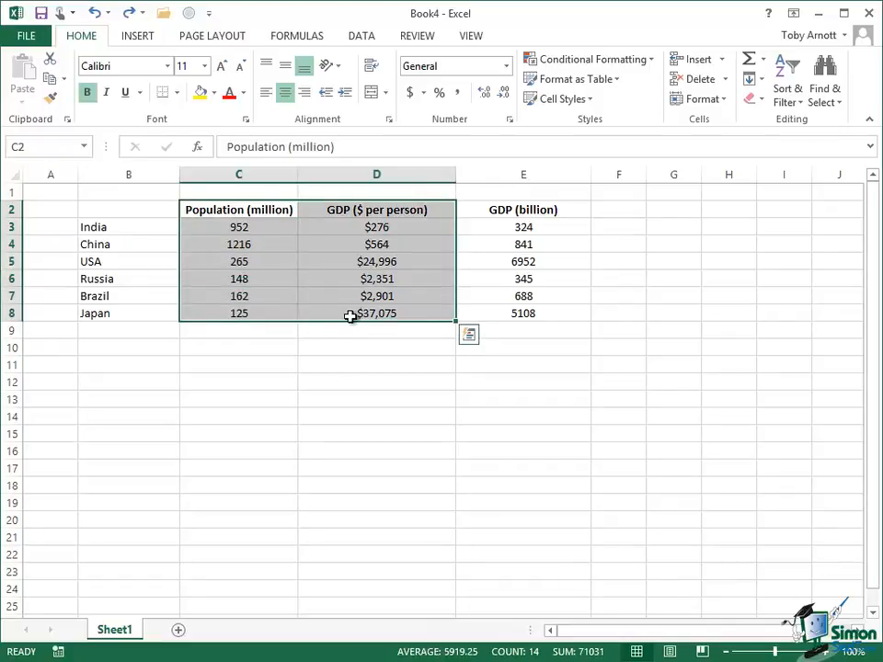
- Insert a plain scatter chart of GDP per person against population for the six countries
{"action": "left_click", "coordinate": [139, 38]}
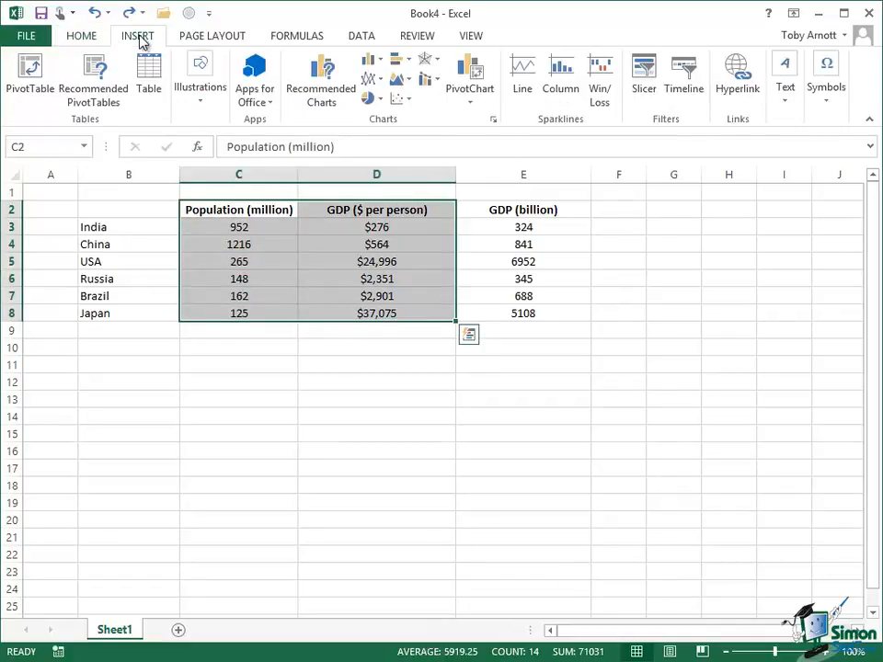
{"action": "left_click", "coordinate": [410, 102]}
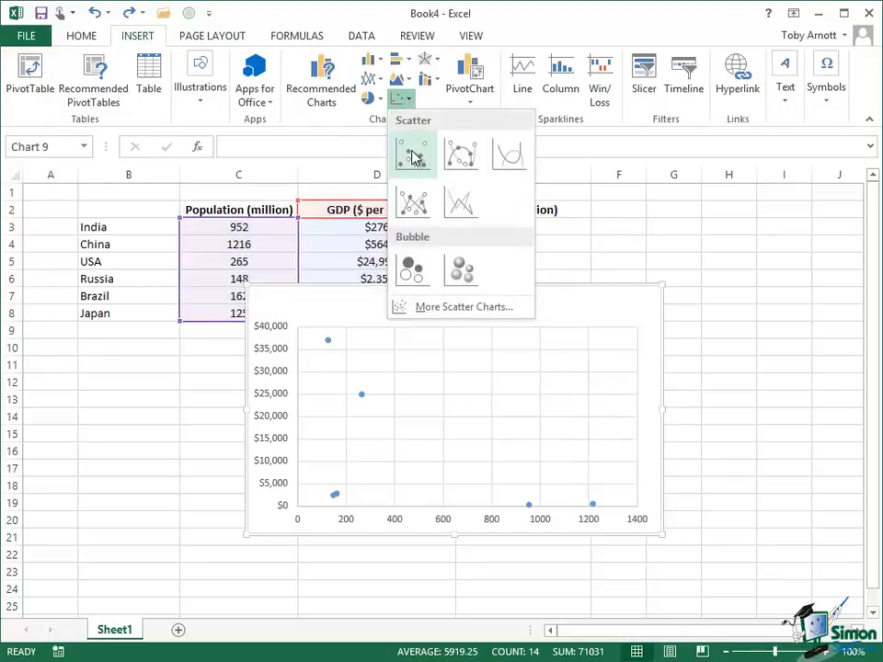
{"action": "left_click", "coordinate": [413, 154]}
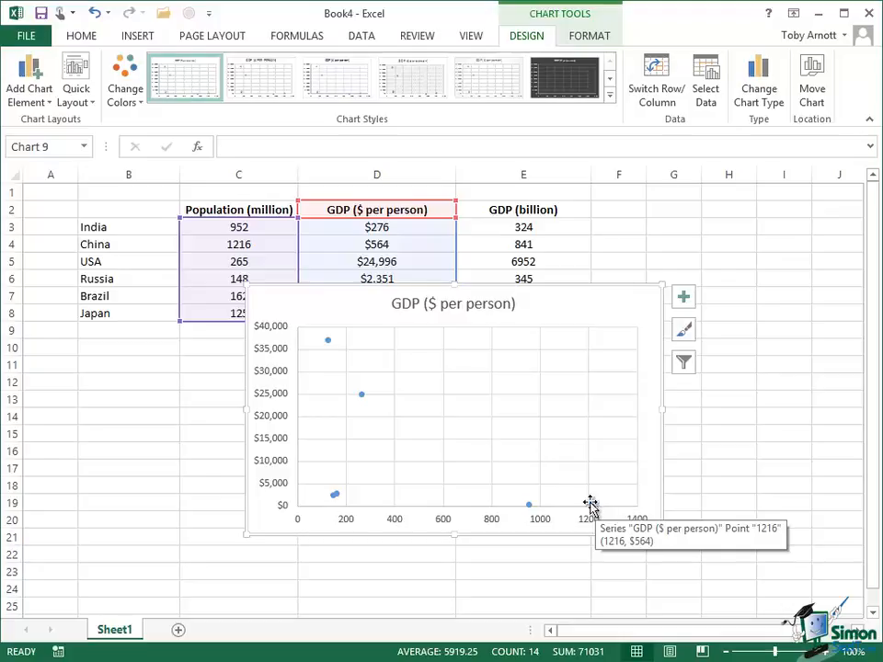
- Select the embedded scatter chart titled 'GDP ($ per person)' on the worksheet
{"action": "mouse_move", "coordinate": [331, 346]}
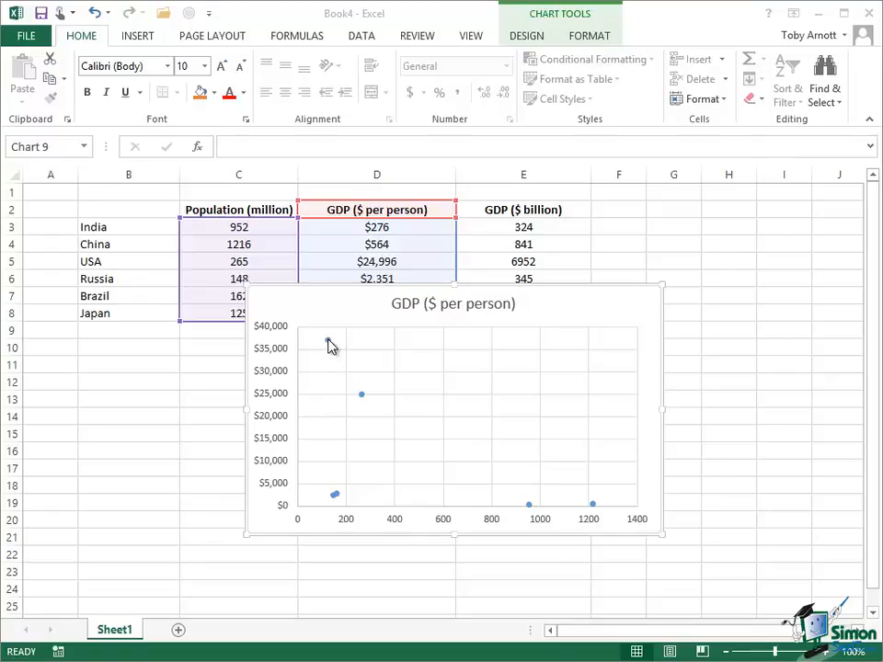
{"action": "mouse_move", "coordinate": [338, 366]}
{"action": "left_click", "coordinate": [296, 292]}
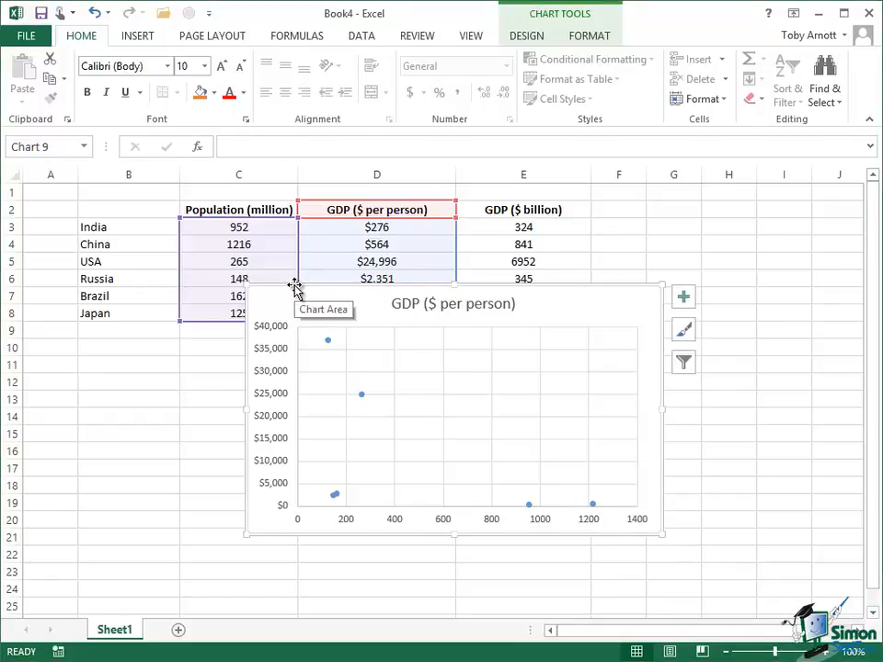
- Delete the scatter chart, select C3:E8, and bring up the scatter and bubble chart types
{"action": "key", "text": "Delete"}
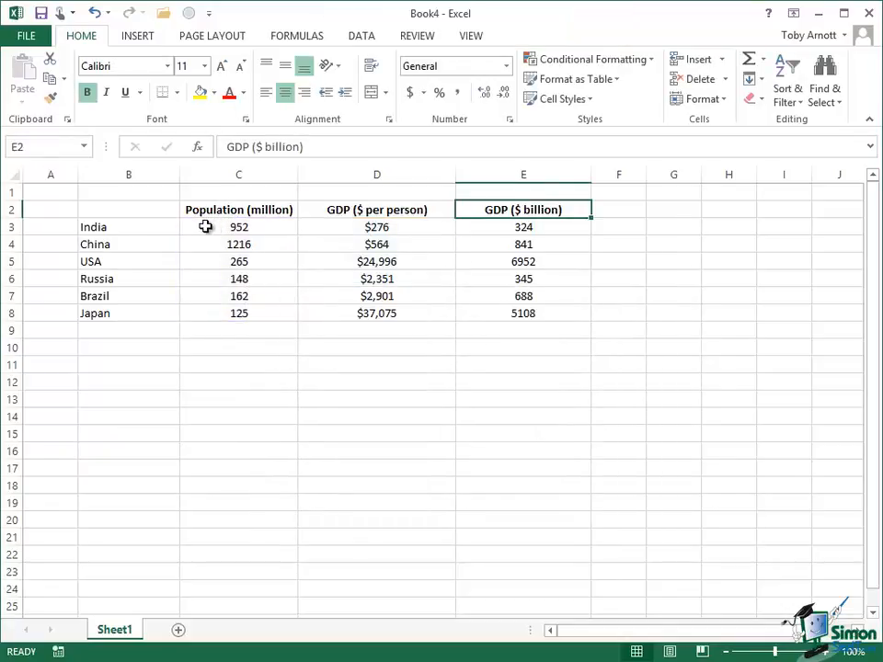
{"action": "left_click_drag", "start_coordinate": [205, 226], "coordinate": [505, 324]}
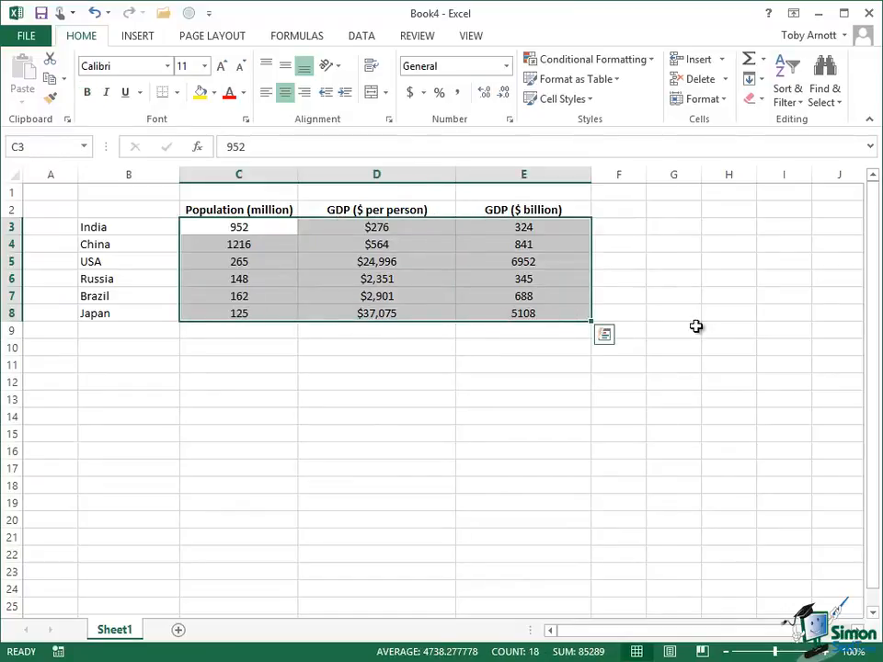
{"action": "left_click", "coordinate": [147, 41]}
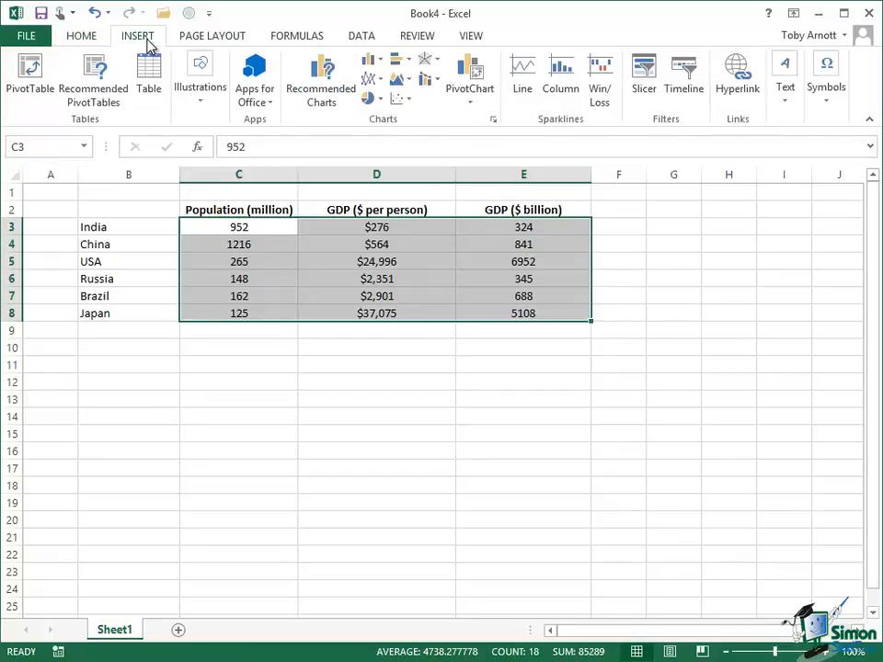
{"action": "left_click", "coordinate": [413, 103]}
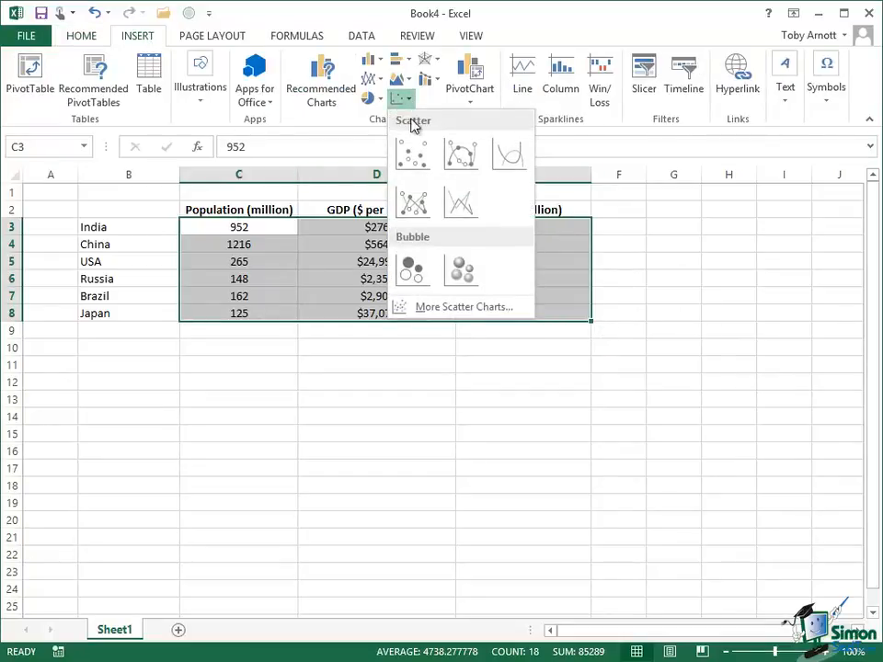
- Insert a 3-D bubble chart from C3:E8 and stretch it to cover most of the sheet
{"action": "left_click", "coordinate": [462, 272]}
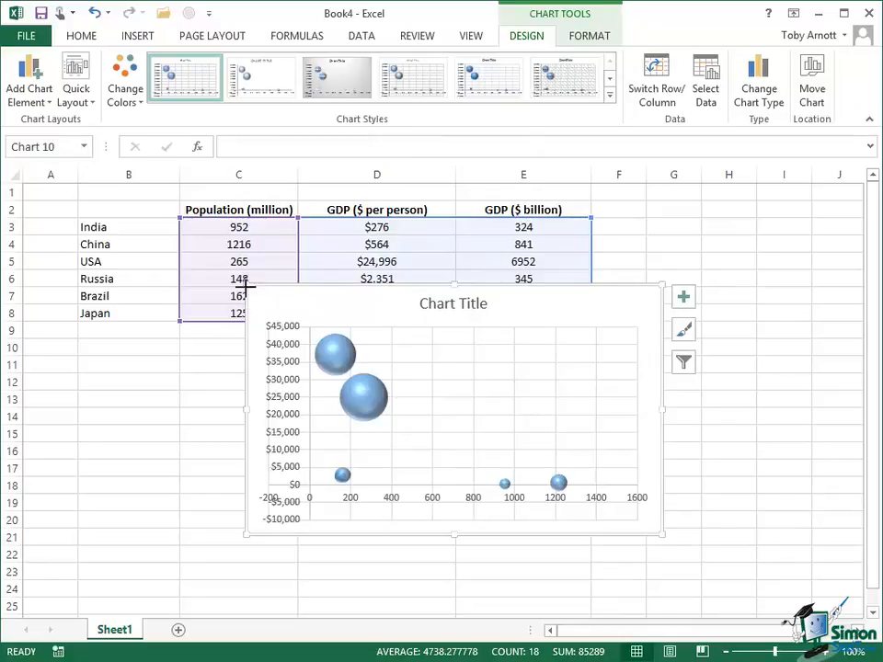
{"action": "left_click_drag", "start_coordinate": [249, 287], "coordinate": [185, 191]}
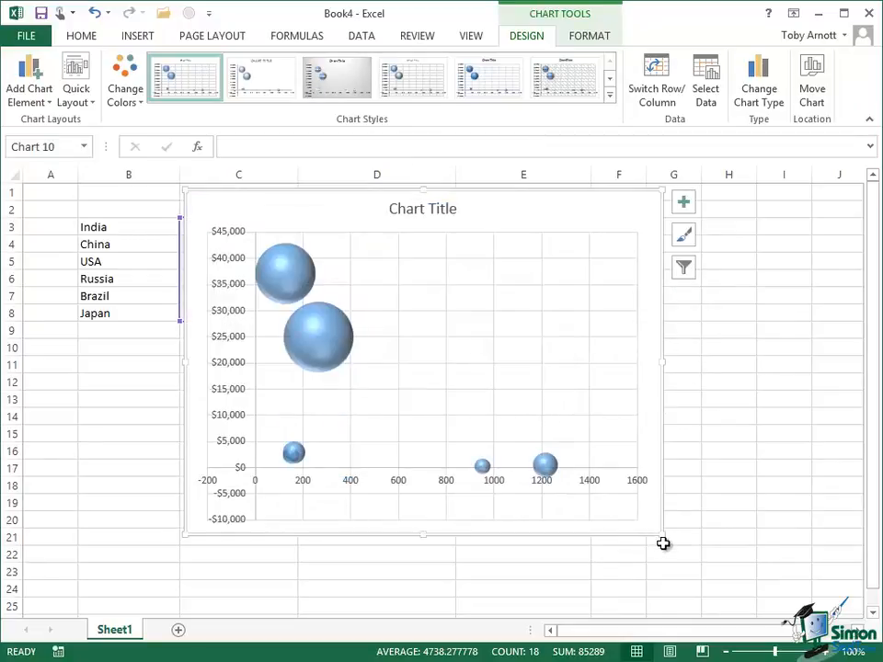
{"action": "left_click_drag", "start_coordinate": [662, 536], "coordinate": [730, 597]}
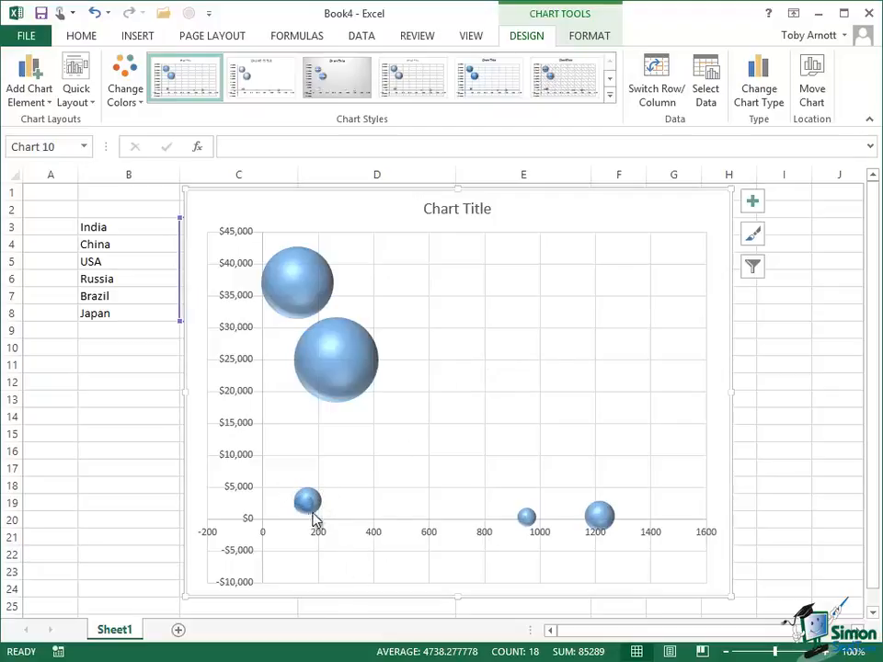
{"action": "mouse_move", "coordinate": [315, 502]}
{"action": "mouse_move", "coordinate": [526, 520]}
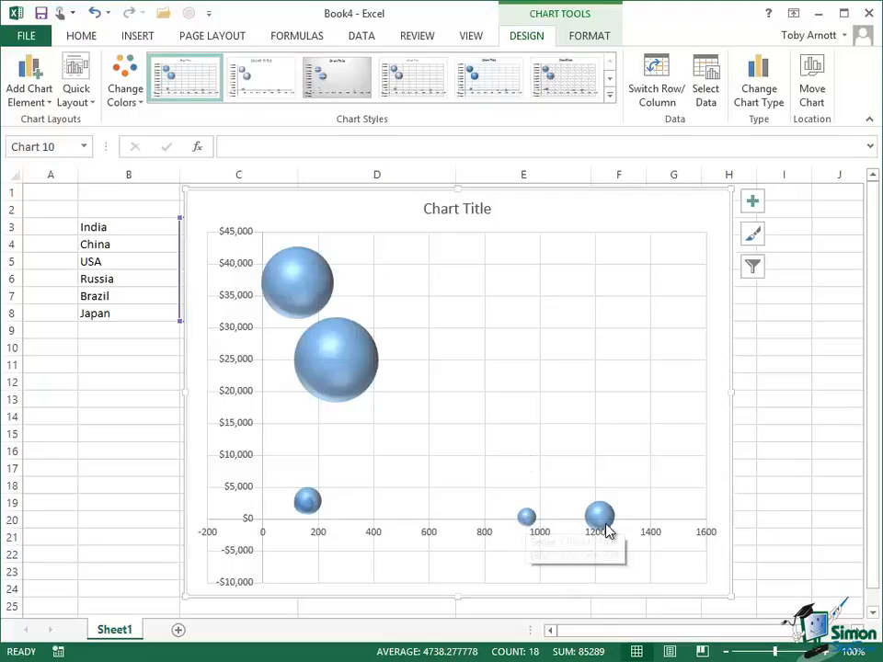
{"action": "mouse_move", "coordinate": [607, 521]}
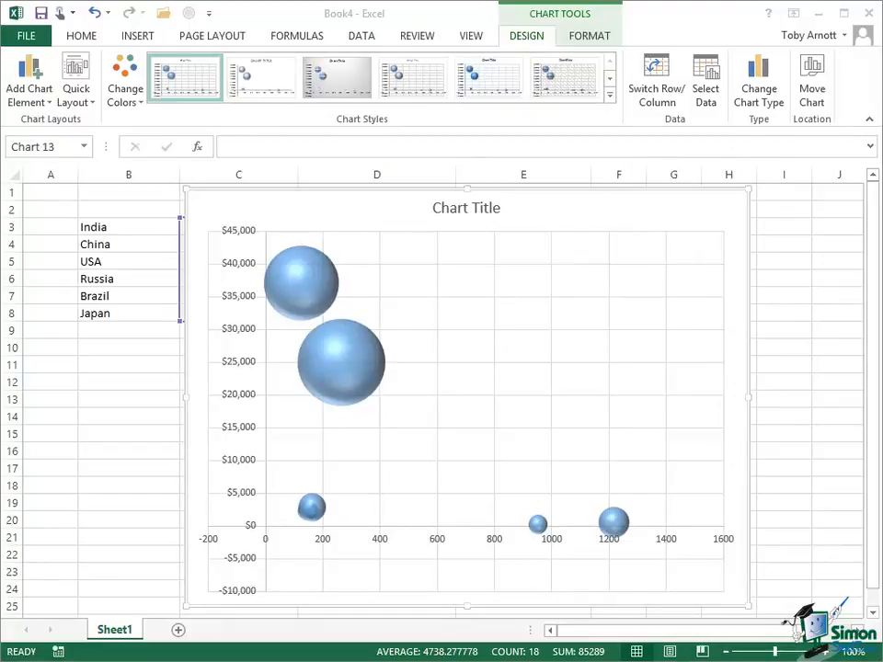
{"action": "left_click", "coordinate": [537, 200]}
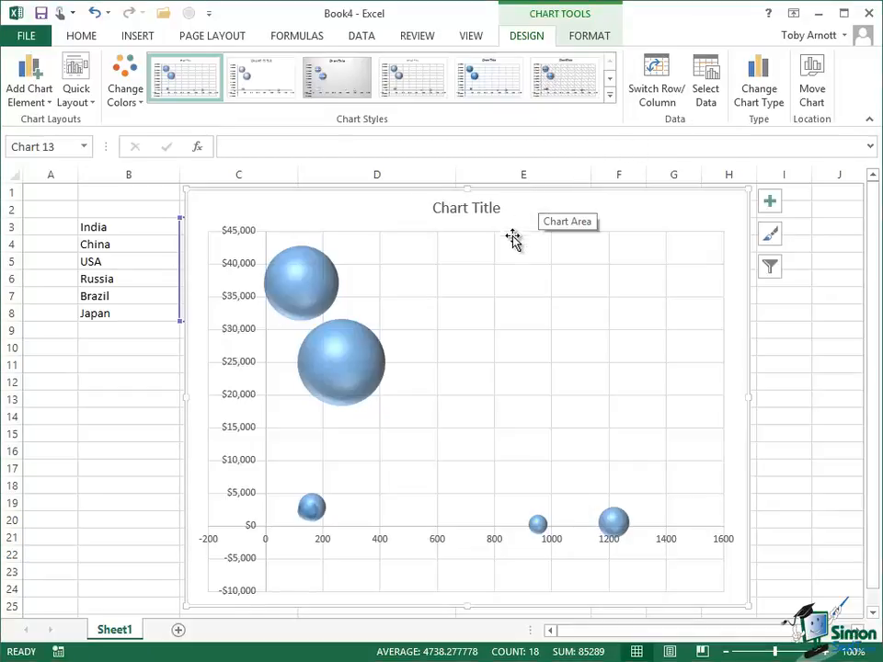
{"action": "left_click_drag", "start_coordinate": [520, 195], "coordinate": [460, 368]}
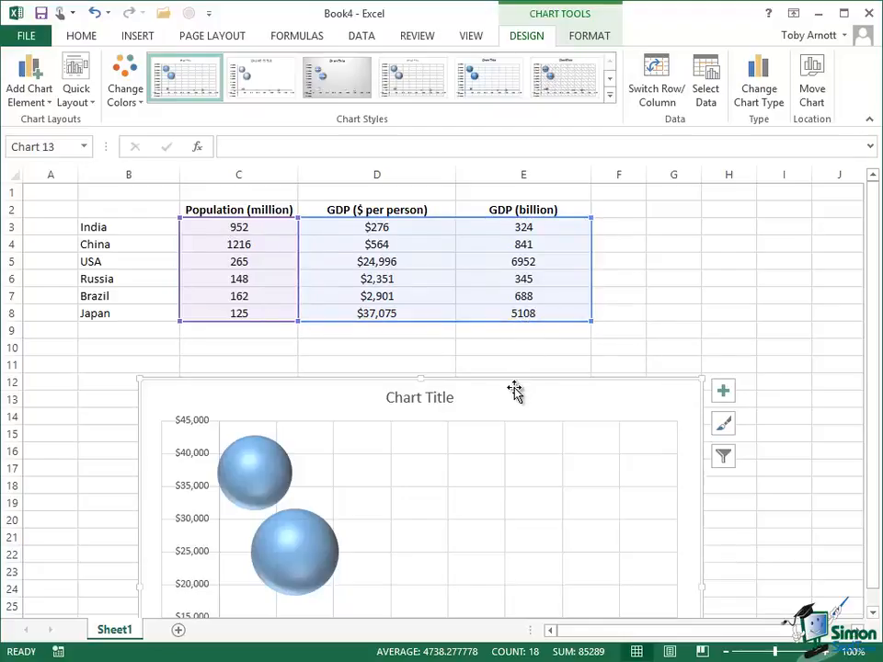
{"action": "mouse_move", "coordinate": [523, 354]}
{"action": "left_mouse_down"}
{"action": "mouse_move", "coordinate": [576, 229]}
{"action": "mouse_move", "coordinate": [533, 192]}
{"action": "mouse_move", "coordinate": [526, 208]}
{"action": "left_mouse_up"}
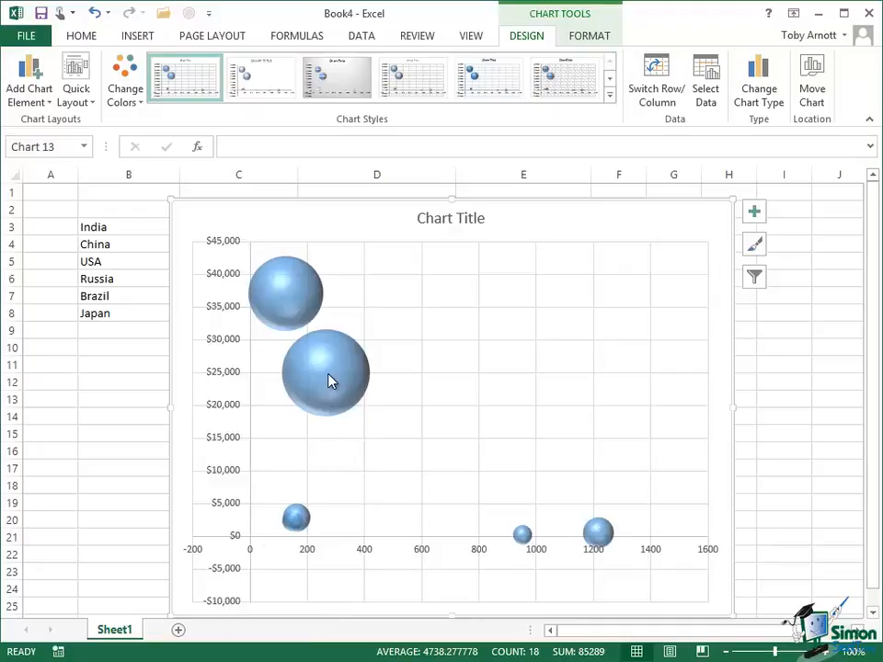
{"action": "mouse_move", "coordinate": [330, 381]}
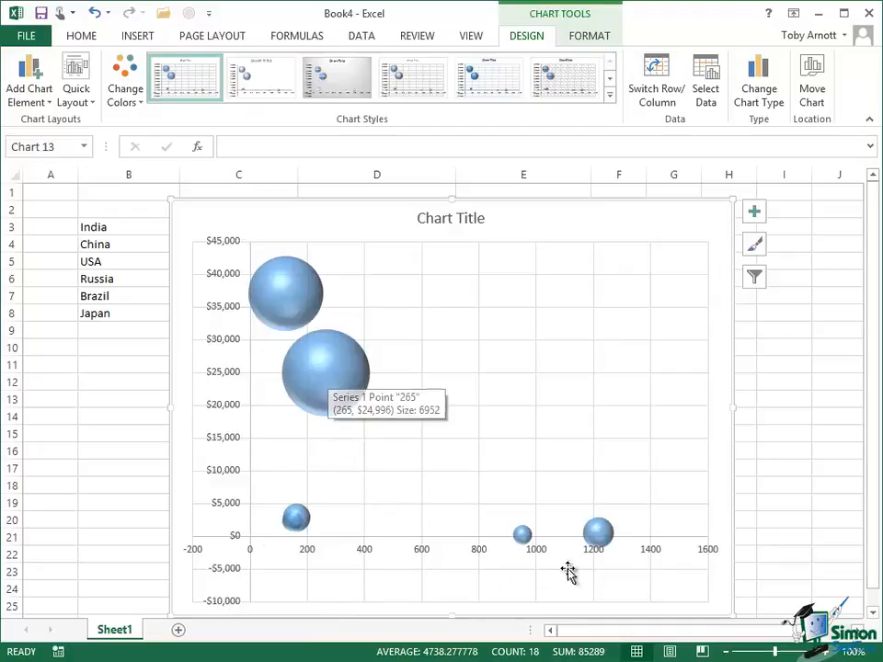
{"action": "mouse_move", "coordinate": [592, 533]}
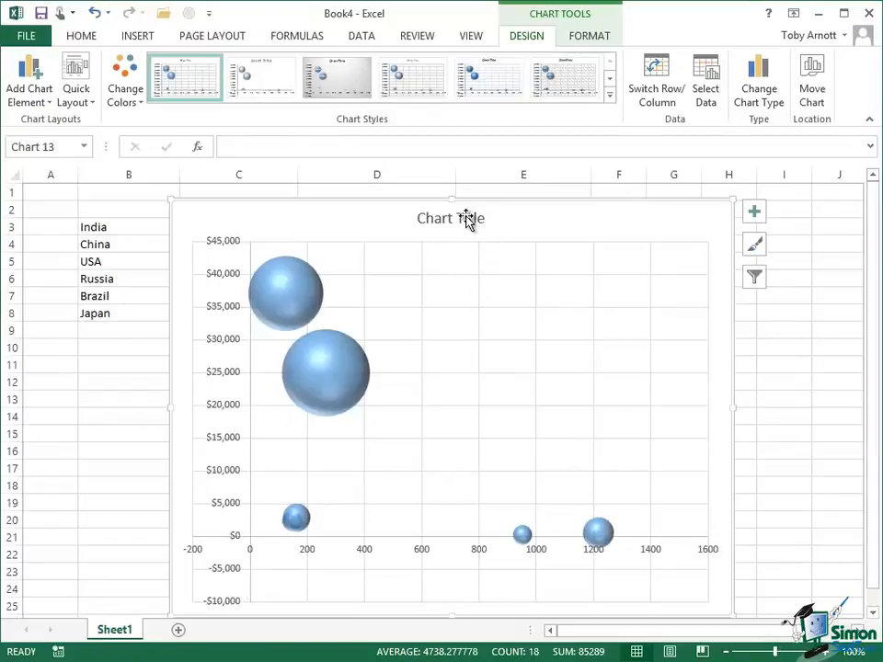
- Replace the placeholder title with 'Chart showing GDP per person vs population size'
{"action": "left_click", "coordinate": [467, 218]}
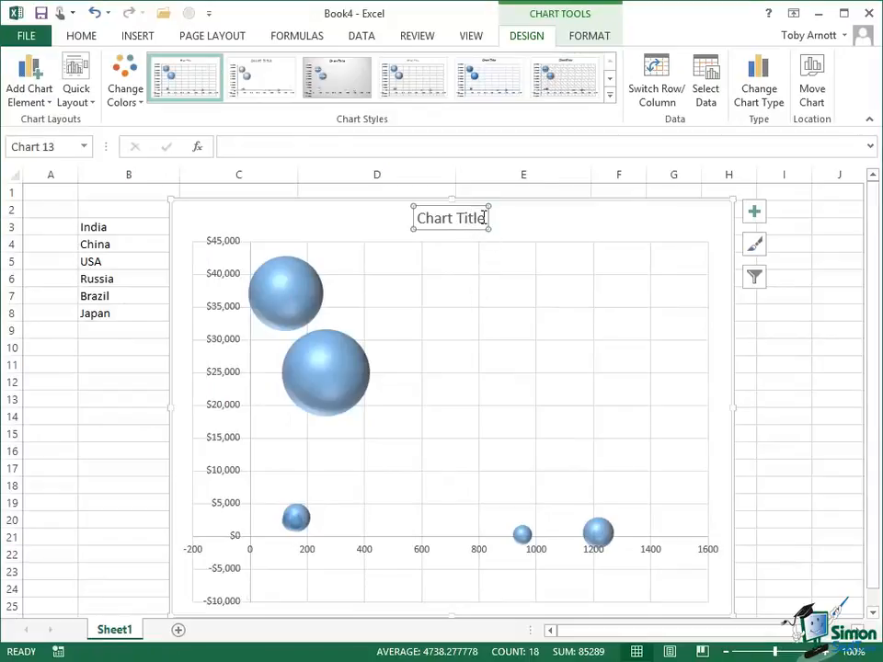
{"action": "left_click", "coordinate": [484, 217]}
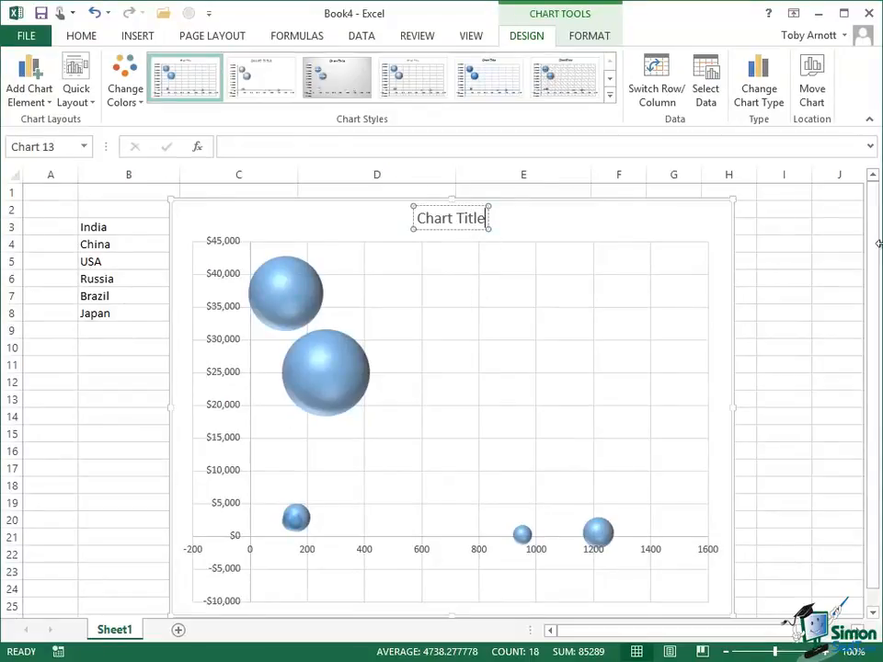
{"action": "key", "text": "BackSpace"}
{"action": "key", "text": "BackSpace"}
{"action": "key", "text": "BackSpace"}
{"action": "key", "text": "BackSpace"}
{"action": "key", "text": "BackSpace"}
{"action": "key", "text": "BackSpace"}
{"action": "key", "text": "BackSpace"}
{"action": "key", "text": "BackSpace"}
{"action": "key", "text": "BackSpace"}
{"action": "key", "text": "BackSpace"}
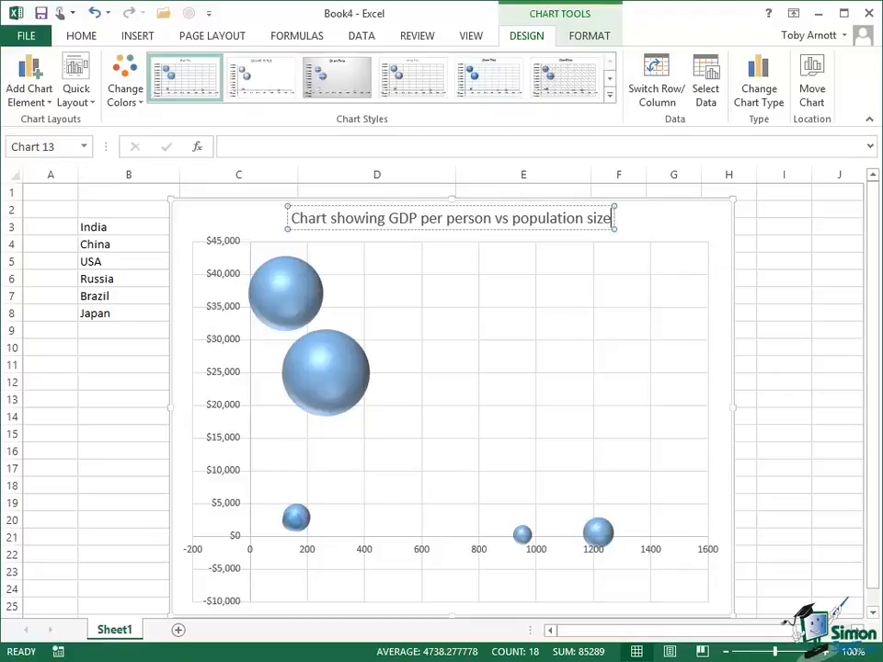
{"action": "left_click", "coordinate": [328, 375]}
- Open the Format Data Series pane for the bubble series
{"action": "right_click", "coordinate": [329, 375]}
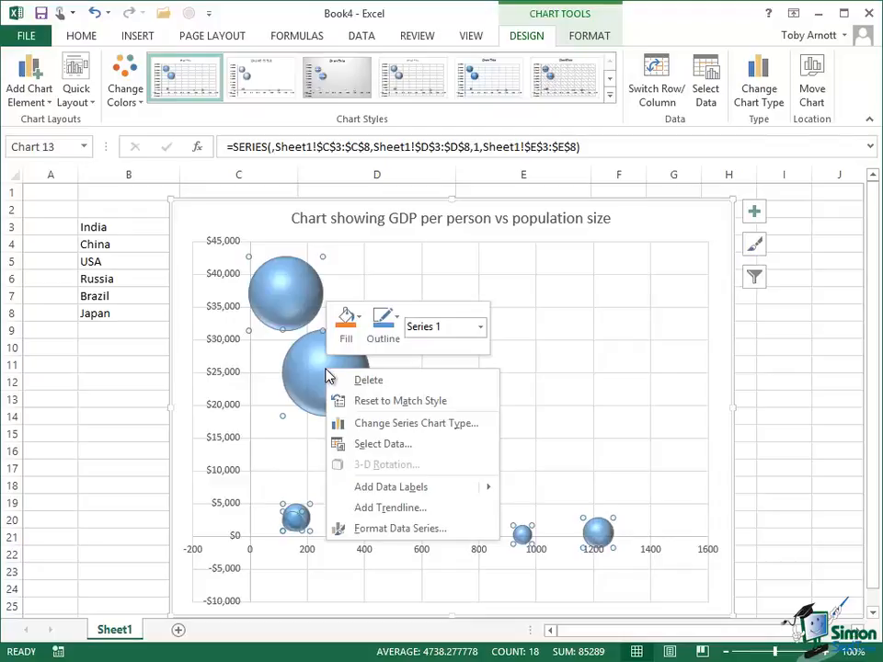
{"action": "left_click", "coordinate": [393, 532]}
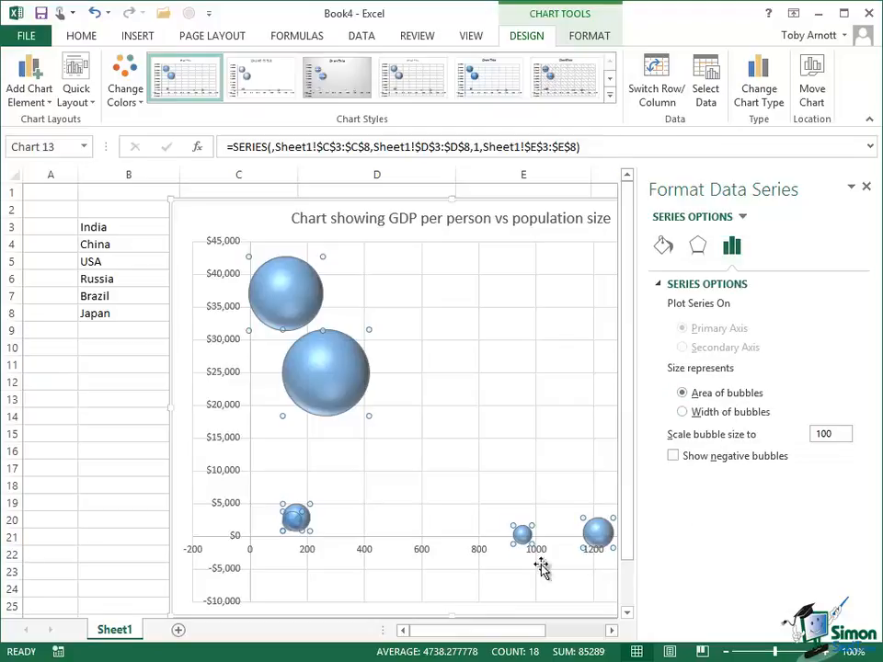
- Change the bubble size scale from 100 to 80, then select the chart area
{"action": "mouse_move", "coordinate": [348, 386]}
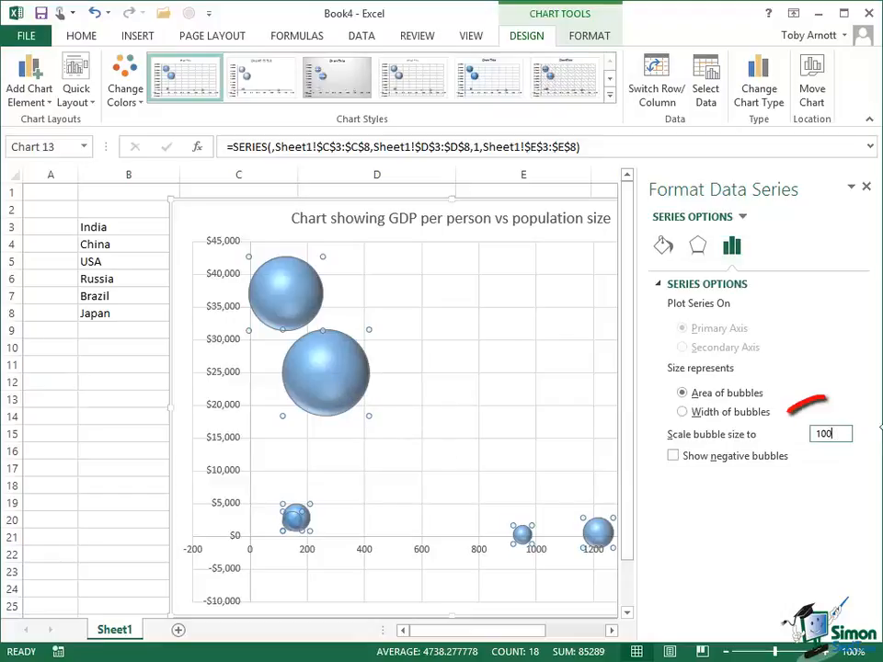
{"action": "key", "text": "BackSpace"}
{"action": "key", "text": "BackSpace"}
{"action": "key", "text": "BackSpace"}
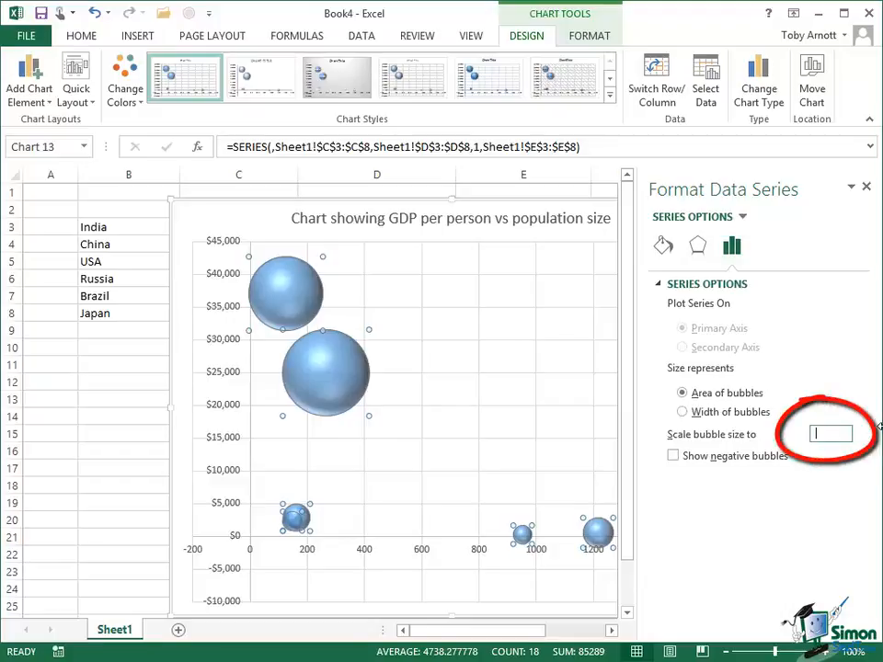
{"action": "type", "text": "80"}
{"action": "key", "text": "Return"}
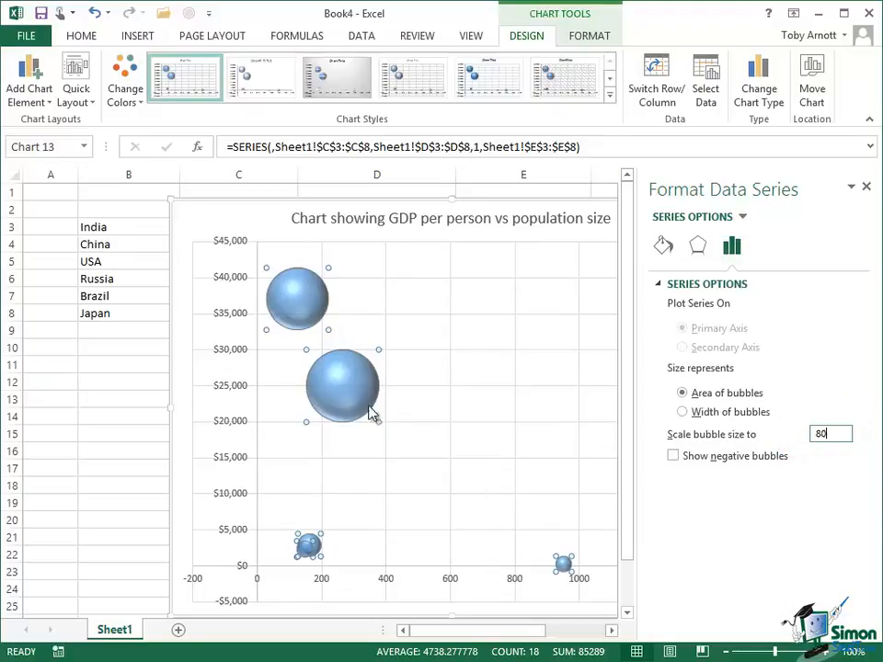
{"action": "left_click", "coordinate": [184, 542]}
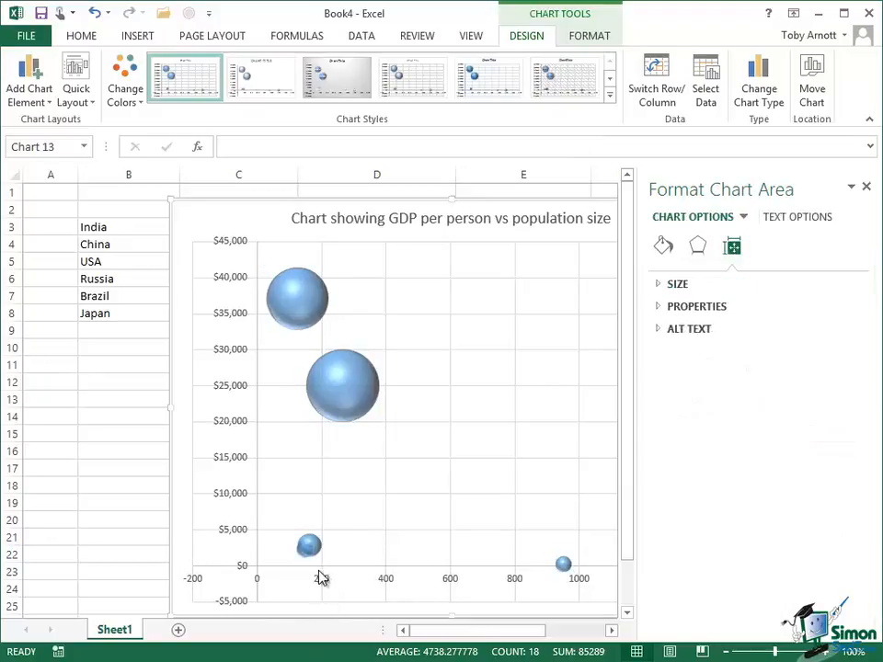
- Open Format Data Series for the bubbles and choose Series 1 as the element to format
{"action": "mouse_move", "coordinate": [316, 551]}
{"action": "left_click", "coordinate": [350, 393]}
{"action": "right_click", "coordinate": [351, 393]}
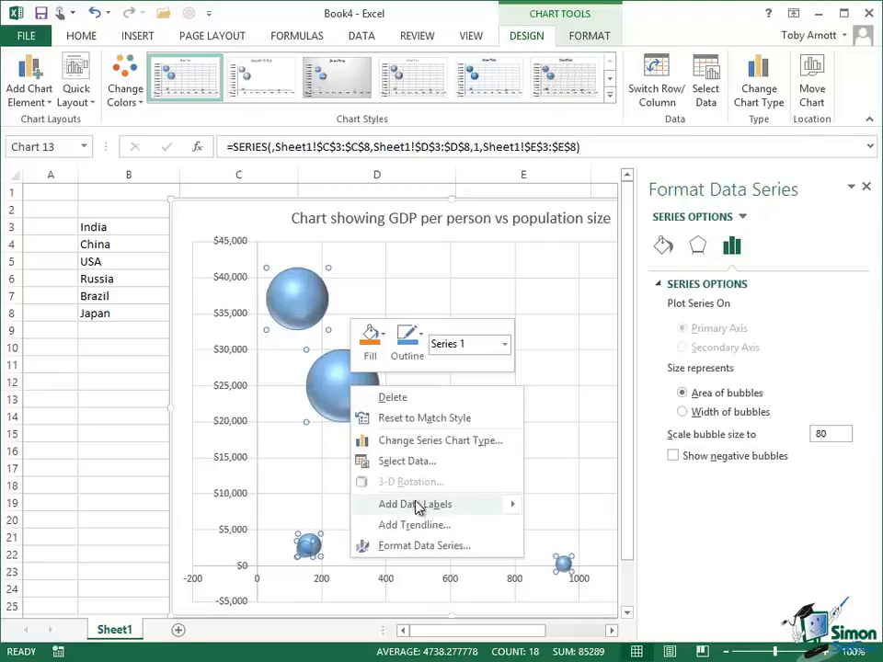
{"action": "left_click", "coordinate": [426, 546]}
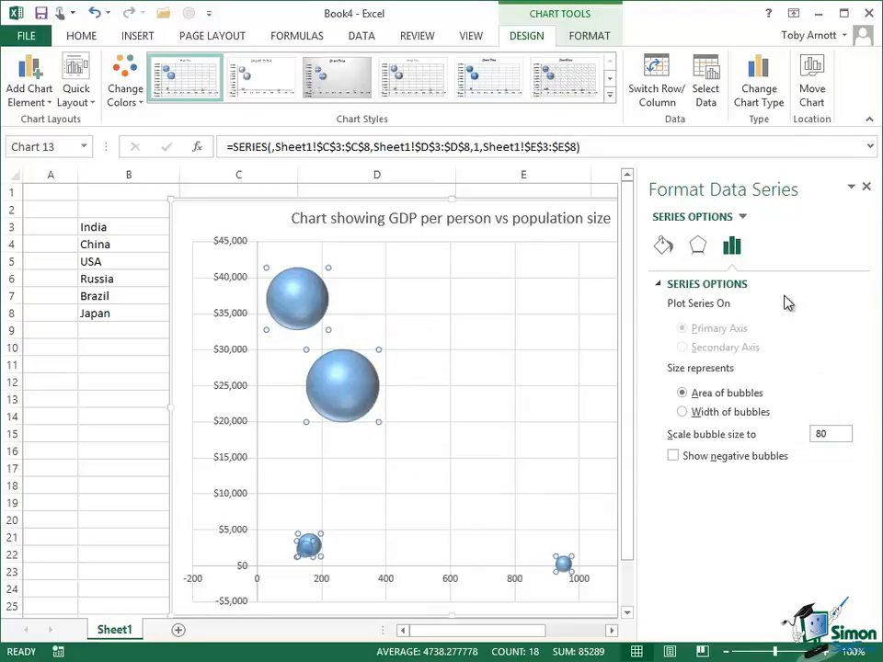
{"action": "left_click", "coordinate": [743, 217]}
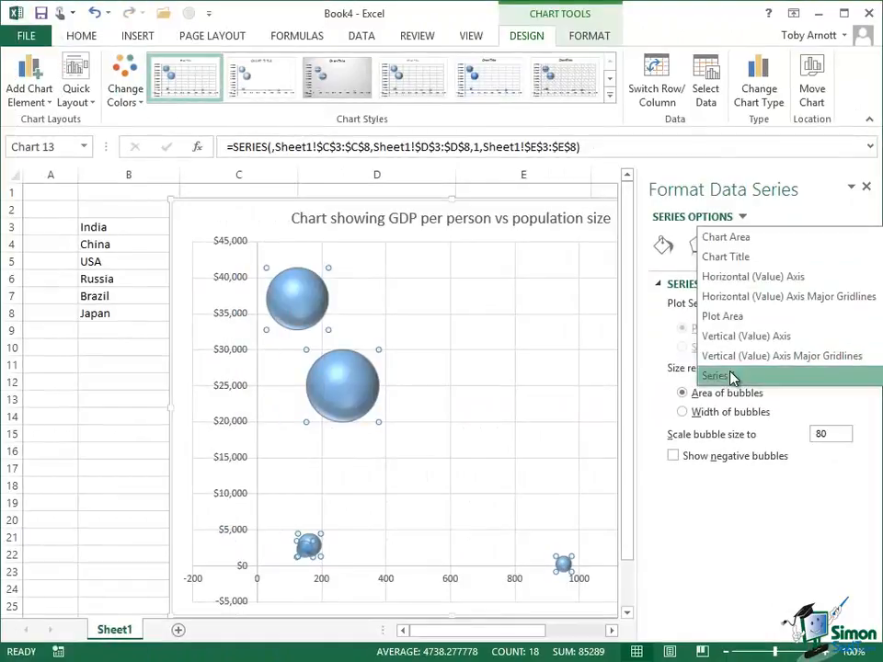
{"action": "left_click", "coordinate": [733, 377]}
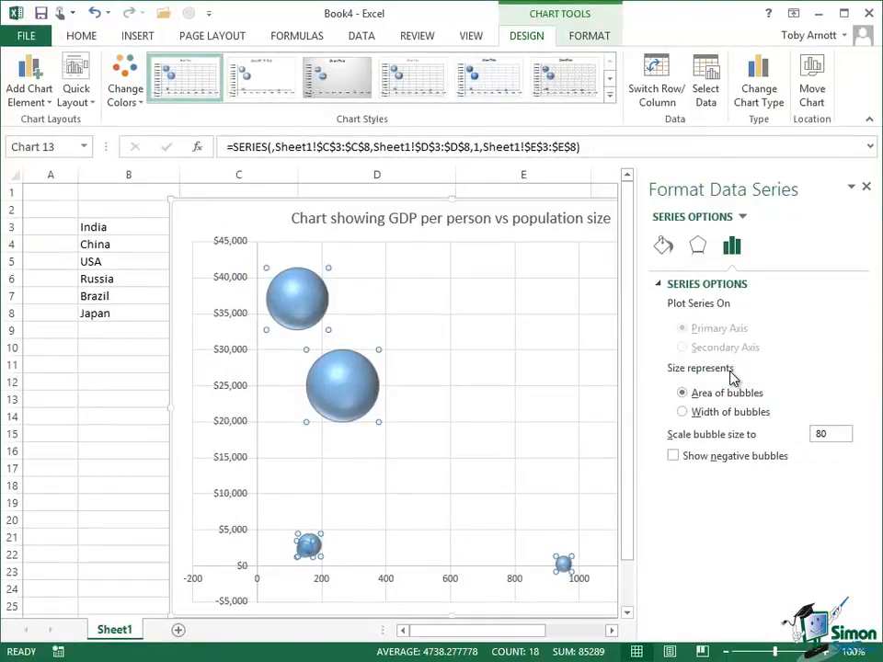
- Give the bubbles a solid dark orange fill at 40% transparency, then select the chart area
{"action": "left_click", "coordinate": [663, 246]}
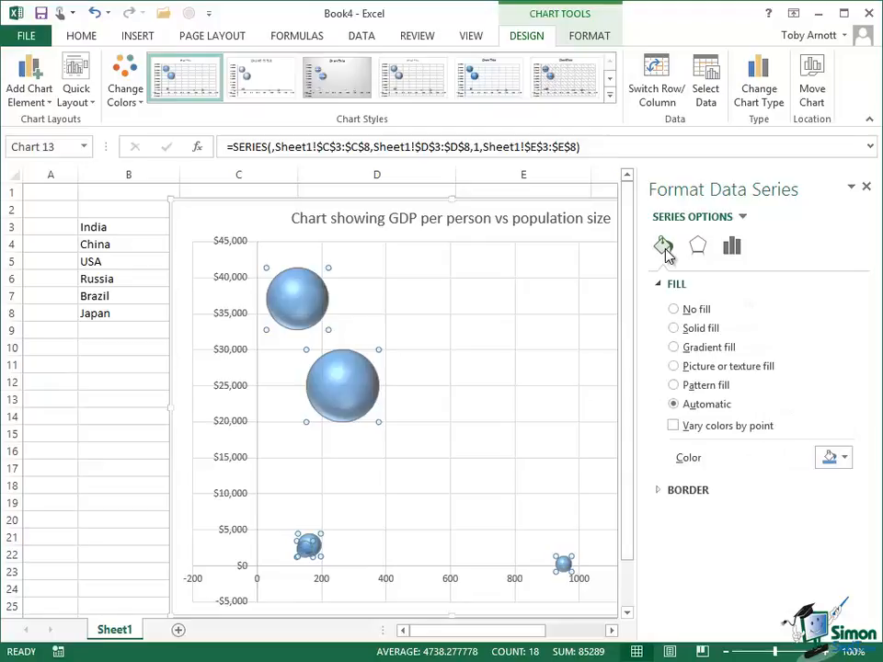
{"action": "left_click", "coordinate": [846, 460]}
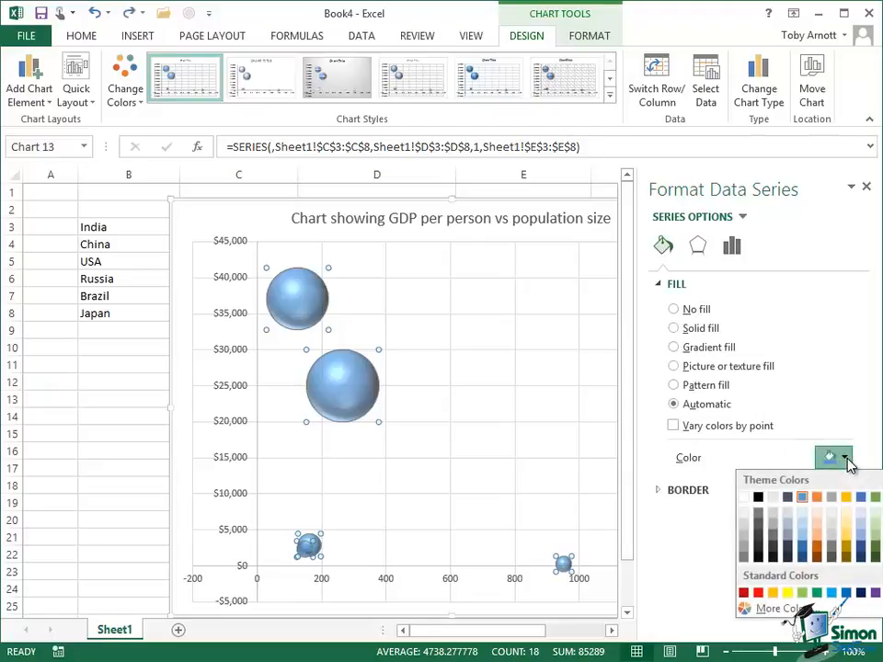
{"action": "left_click", "coordinate": [817, 546]}
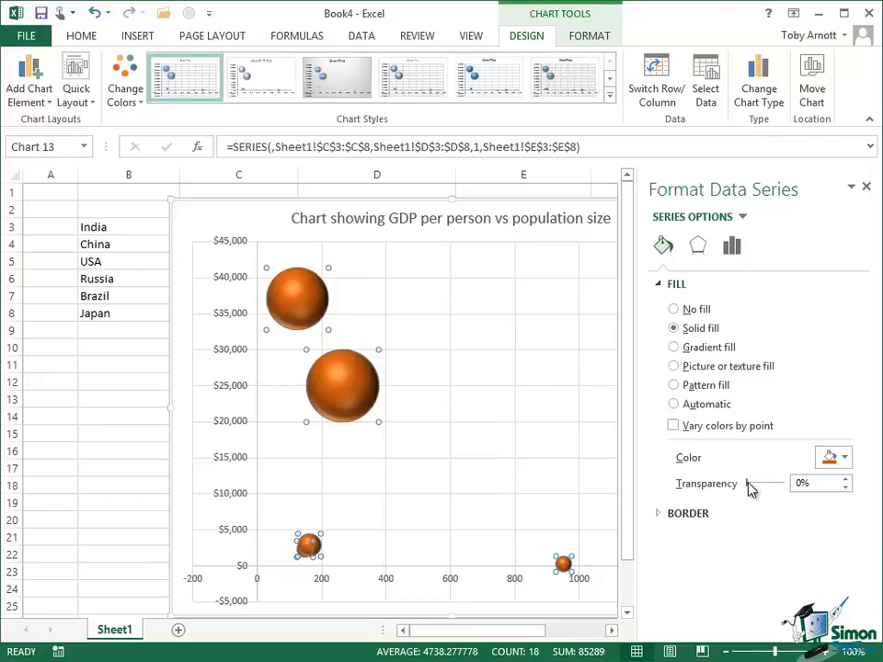
{"action": "left_click_drag", "start_coordinate": [751, 486], "coordinate": [764, 489]}
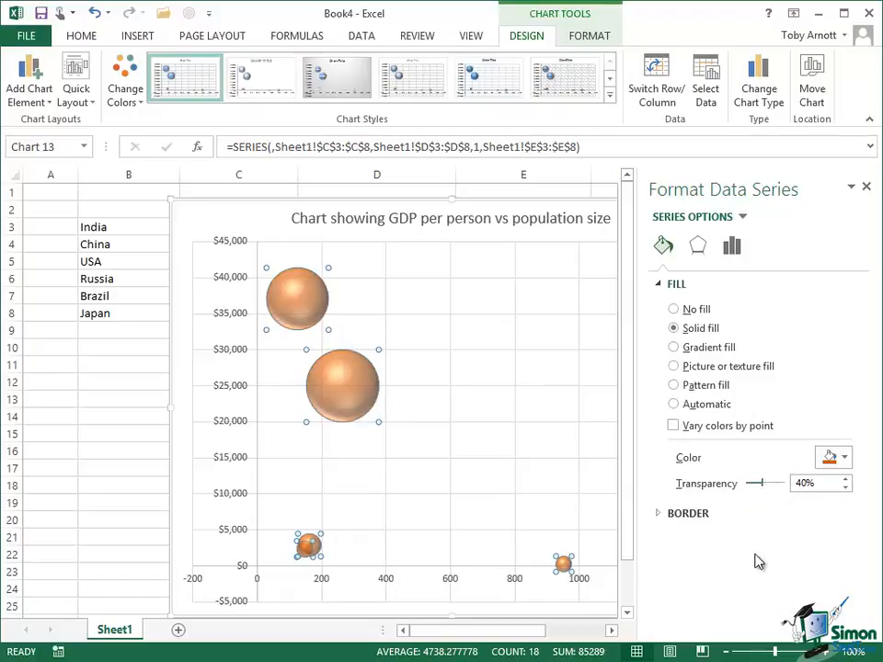
{"action": "left_click", "coordinate": [181, 520]}
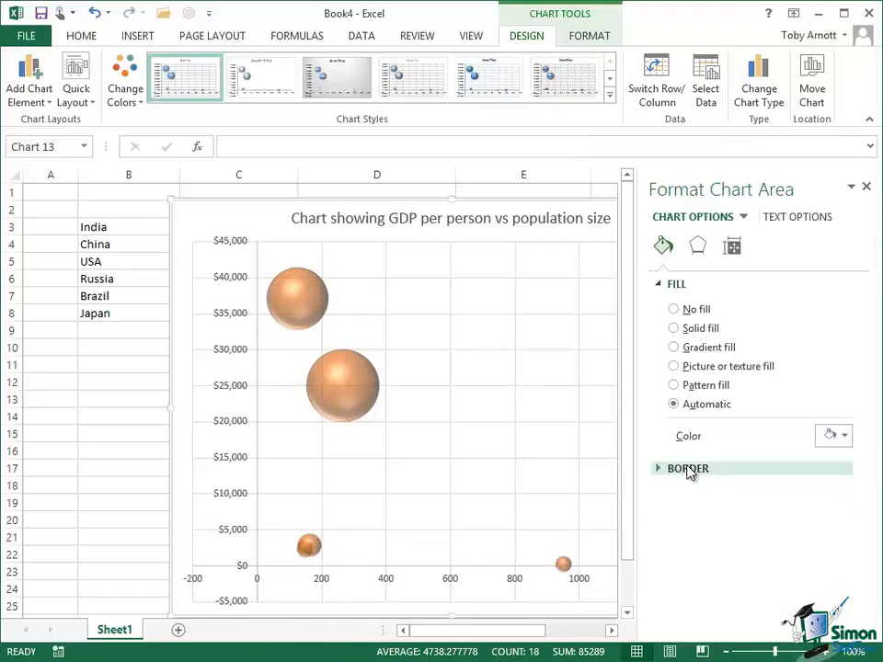
{"action": "left_click", "coordinate": [699, 246]}
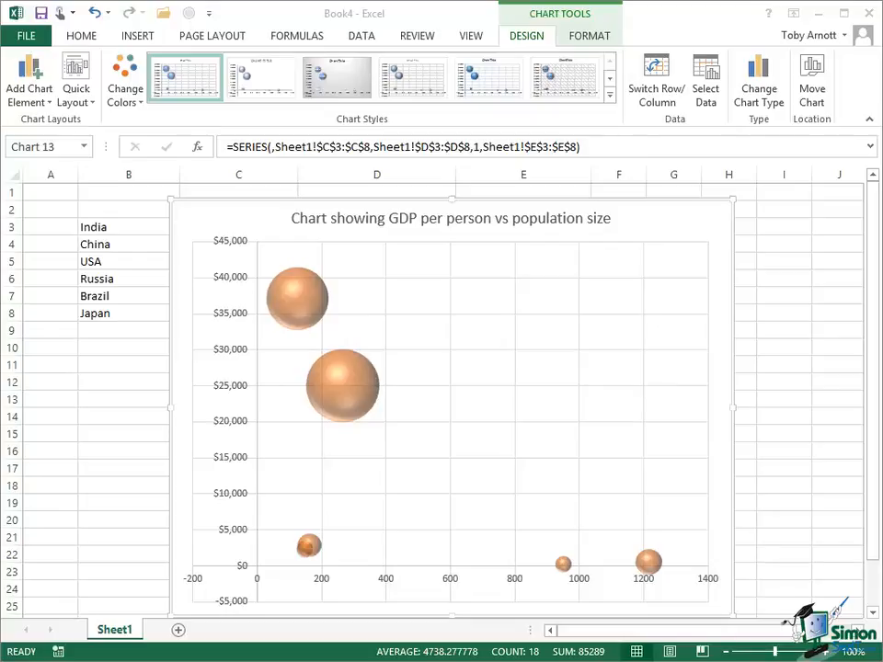
- Add a data callout to the top-left bubble showing 125, $37,075 and 5108
{"action": "left_click", "coordinate": [294, 299]}
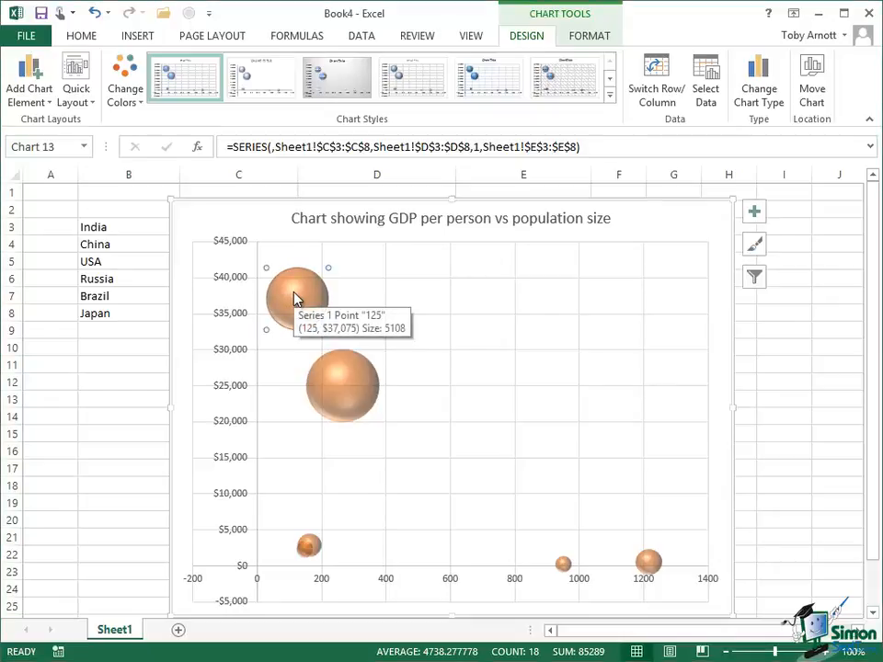
{"action": "right_click", "coordinate": [294, 298]}
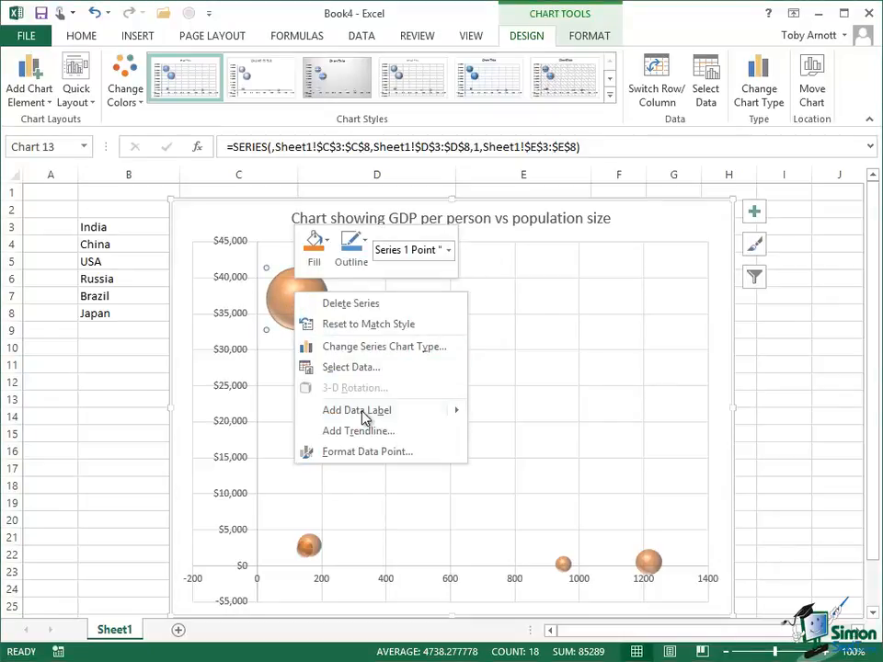
{"action": "mouse_move", "coordinate": [364, 417]}
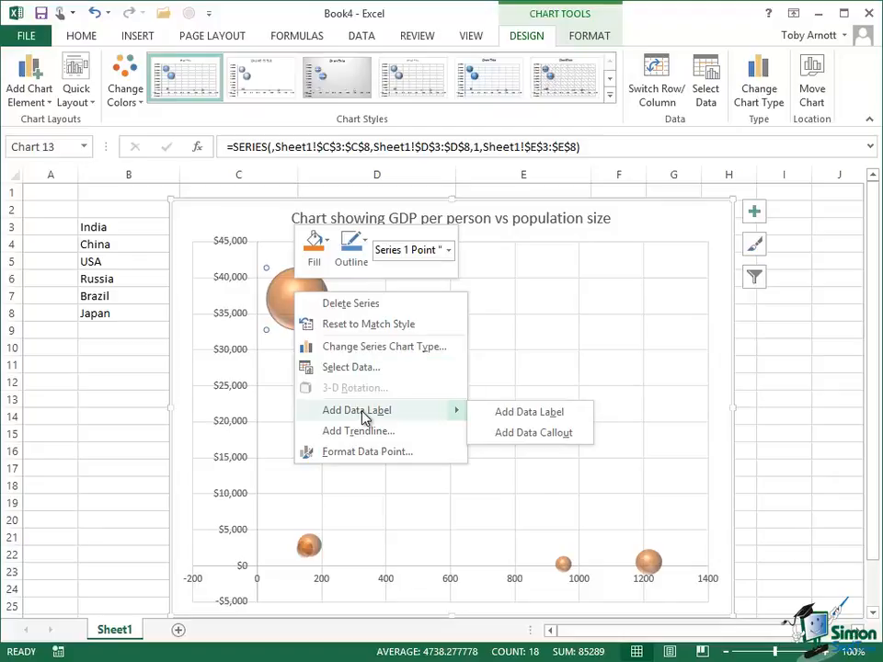
{"action": "left_click", "coordinate": [538, 435]}
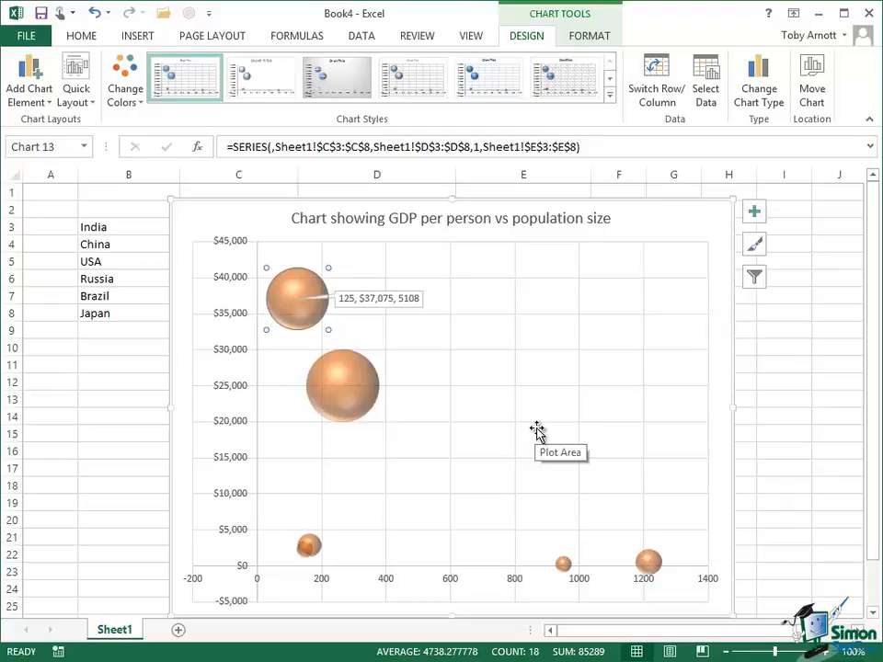
- Replace the callout's values with the text 'Japan'
{"action": "left_click", "coordinate": [415, 299]}
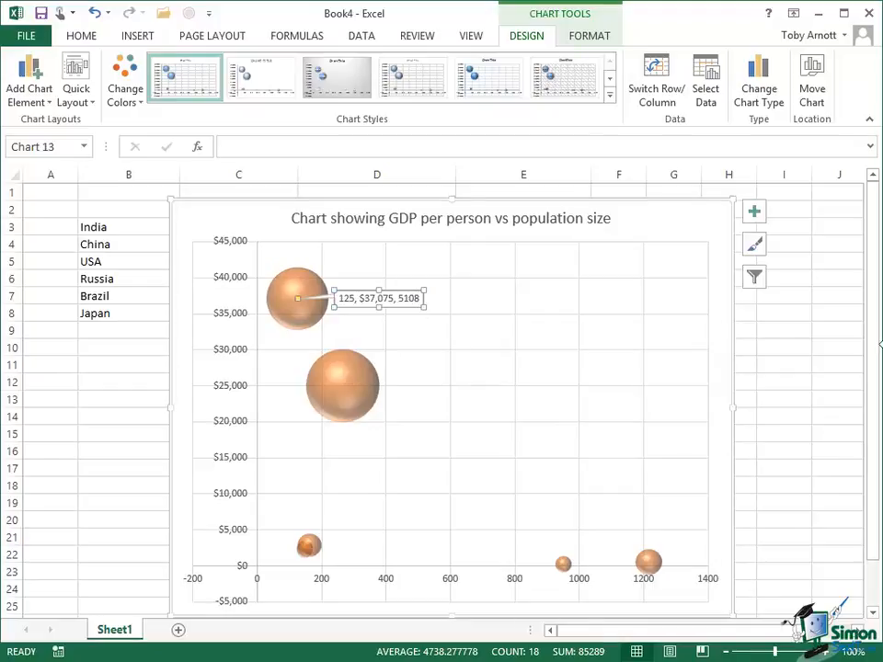
{"action": "key", "text": "F2"}
{"action": "key", "text": "BackSpace"}
{"action": "key", "text": "BackSpace"}
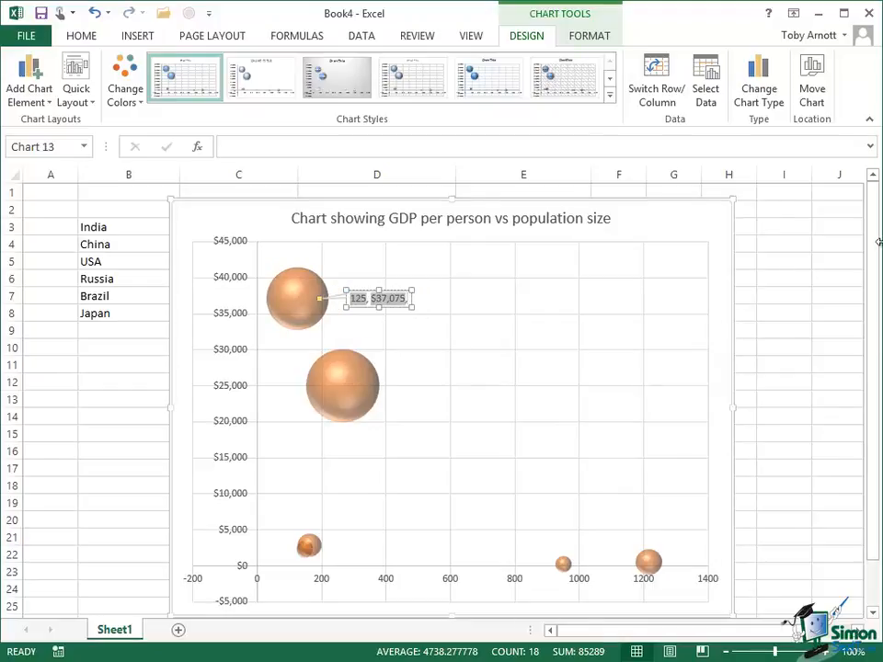
{"action": "key", "text": "BackSpace"}
{"action": "key", "text": "BackSpace"}
{"action": "key", "text": "BackSpace"}
{"action": "key", "text": "BackSpace"}
{"action": "key", "text": "BackSpace"}
{"action": "key", "text": "BackSpace"}
{"action": "key", "text": "BackSpace"}
{"action": "key", "text": "BackSpace"}
{"action": "key", "text": "BackSpace"}
{"action": "key", "text": "BackSpace"}
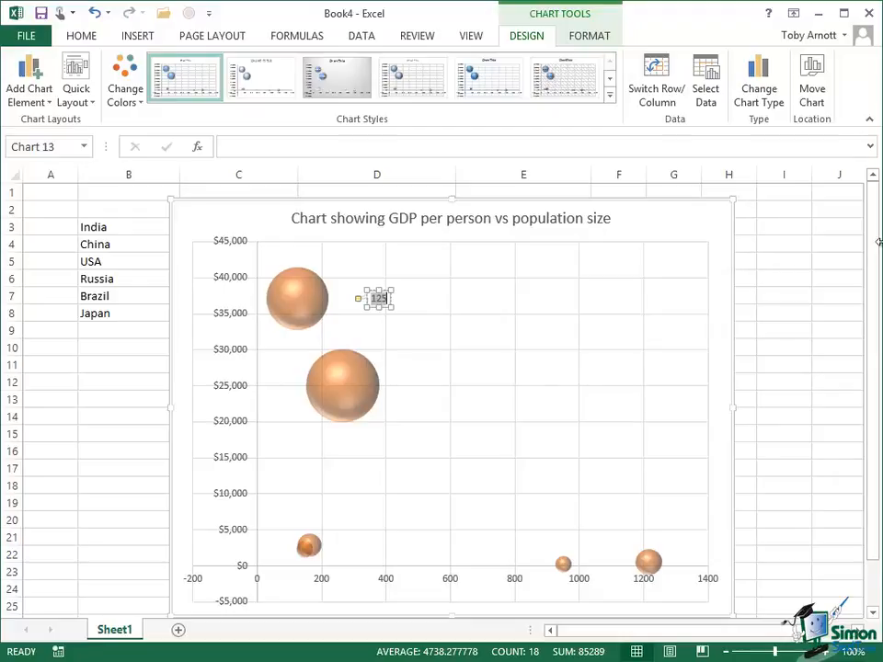
{"action": "key", "text": "BackSpace"}
{"action": "key", "text": "BackSpace"}
{"action": "key", "text": "BackSpace"}
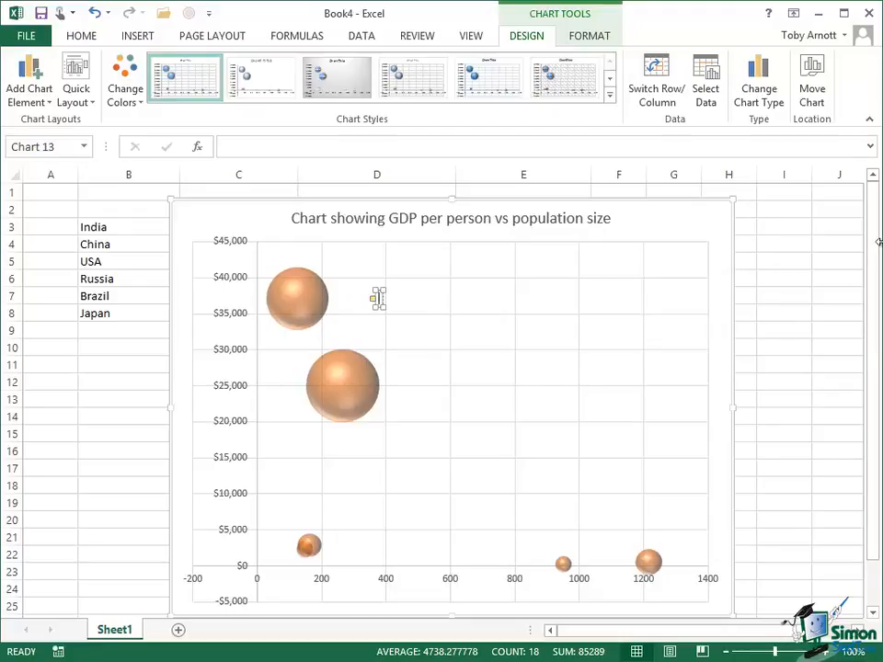
{"action": "type", "text": "Japan"}
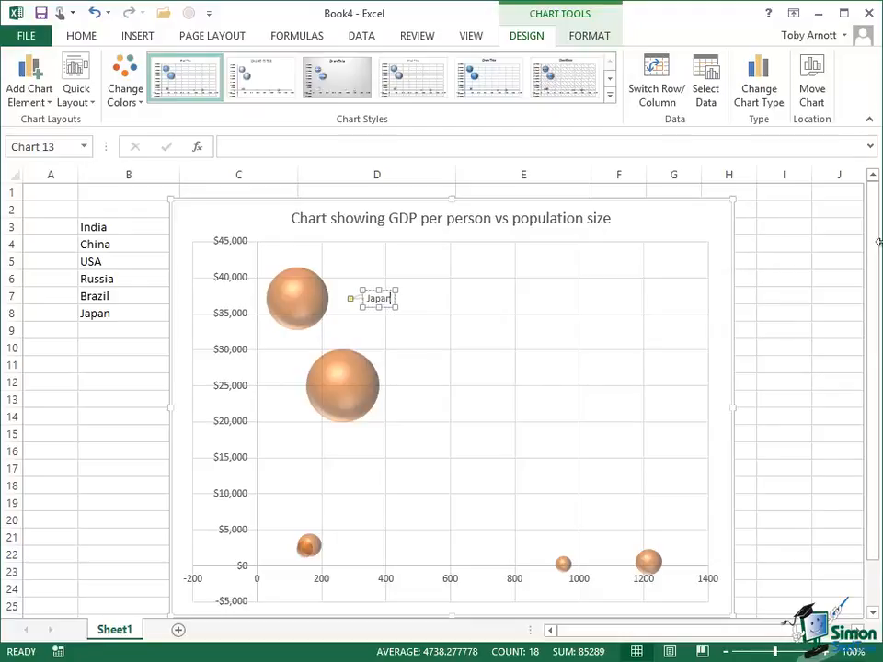
- Move the Japan label right beside the top-left bubble and deselect it
{"action": "left_click", "coordinate": [367, 308]}
{"action": "left_click_drag", "start_coordinate": [367, 307], "coordinate": [326, 308]}
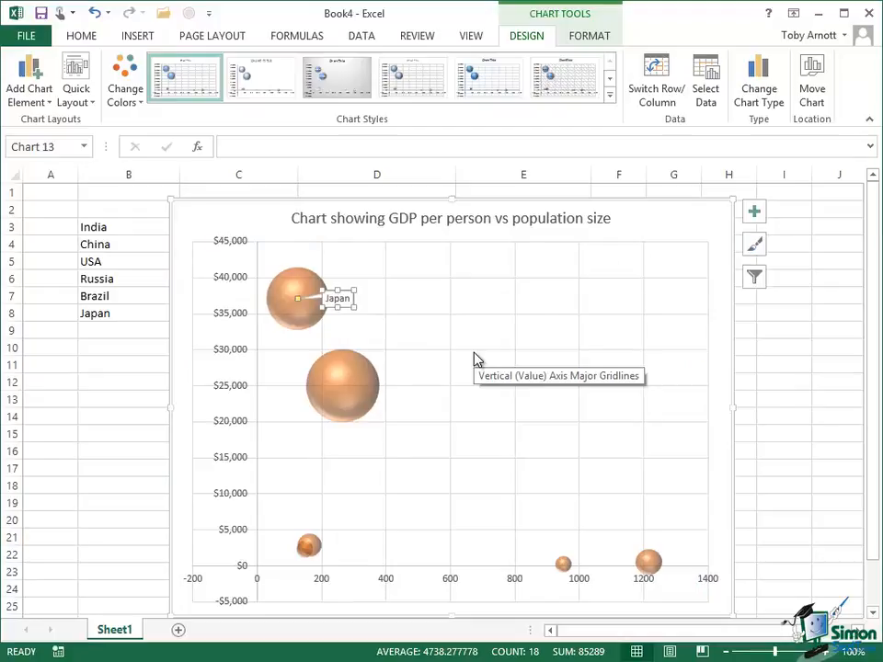
{"action": "left_click", "coordinate": [177, 360]}
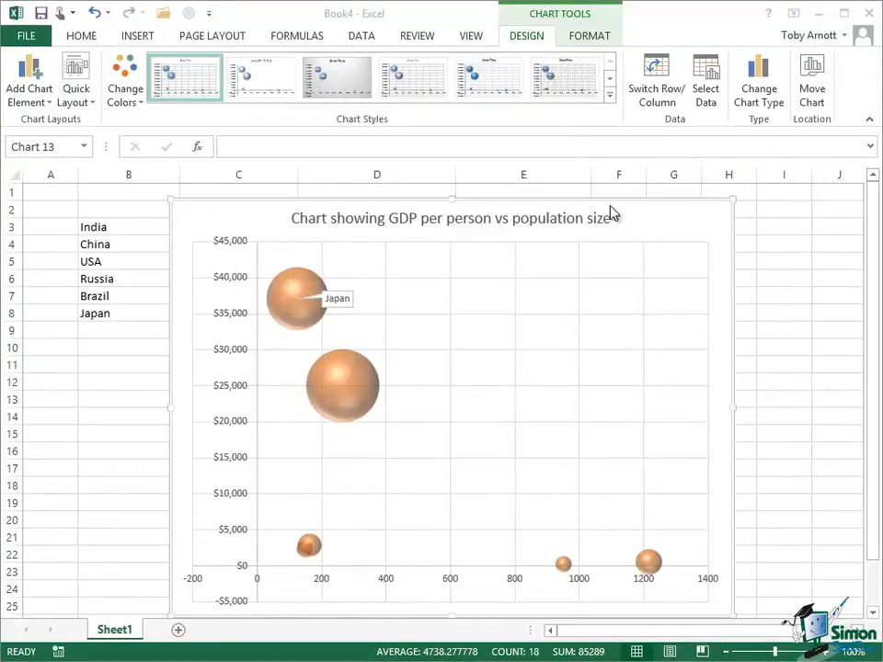
{"action": "left_click", "coordinate": [612, 96]}
- Apply the dark chart style with charcoal background and bold white title
{"action": "left_click", "coordinate": [612, 96]}
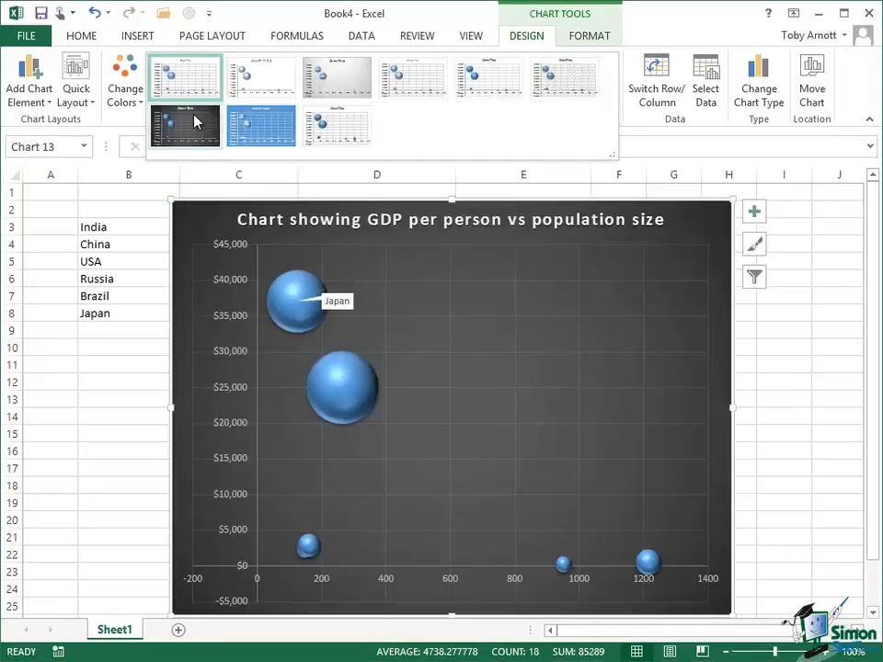
{"action": "left_click", "coordinate": [195, 121]}
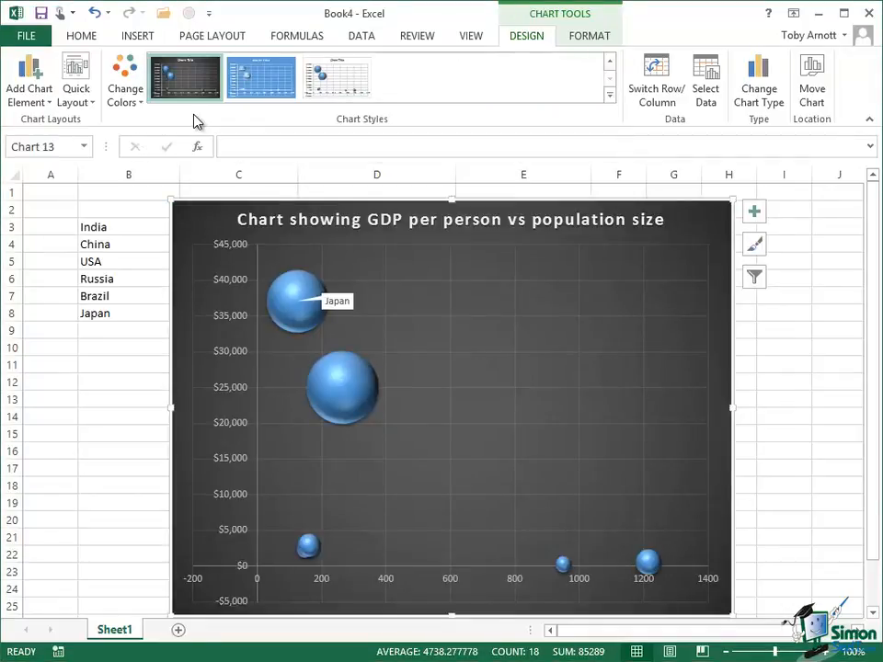